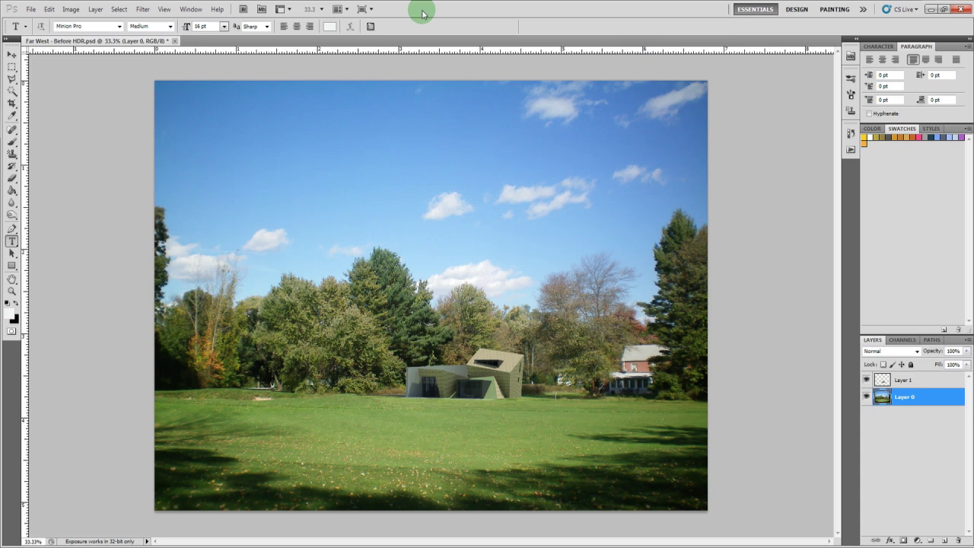
# - Start the HDR Toning adjustment, accept flattening the document, and move its dialog clear of the image
pyautogui.click(76, 10)
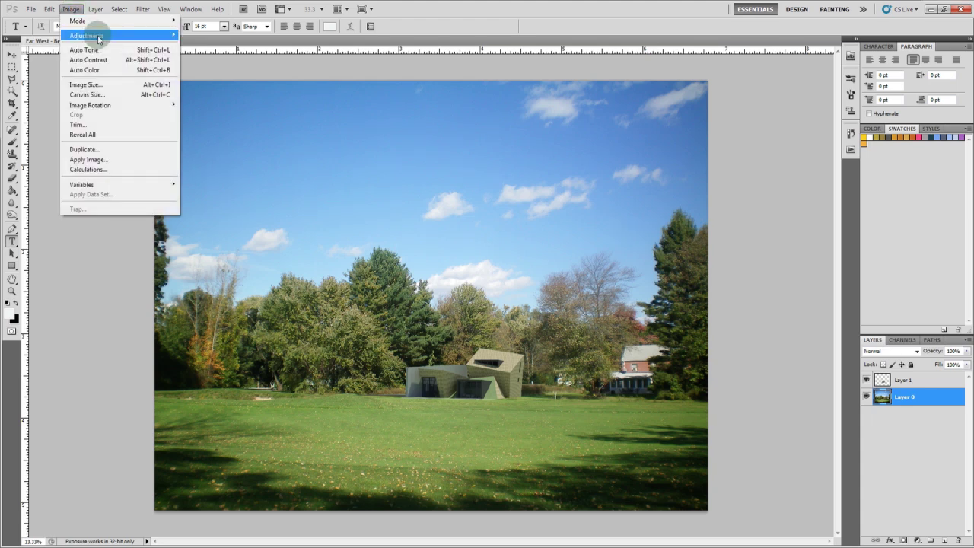
pyautogui.moveTo(97, 37)
pyautogui.click(251, 210)
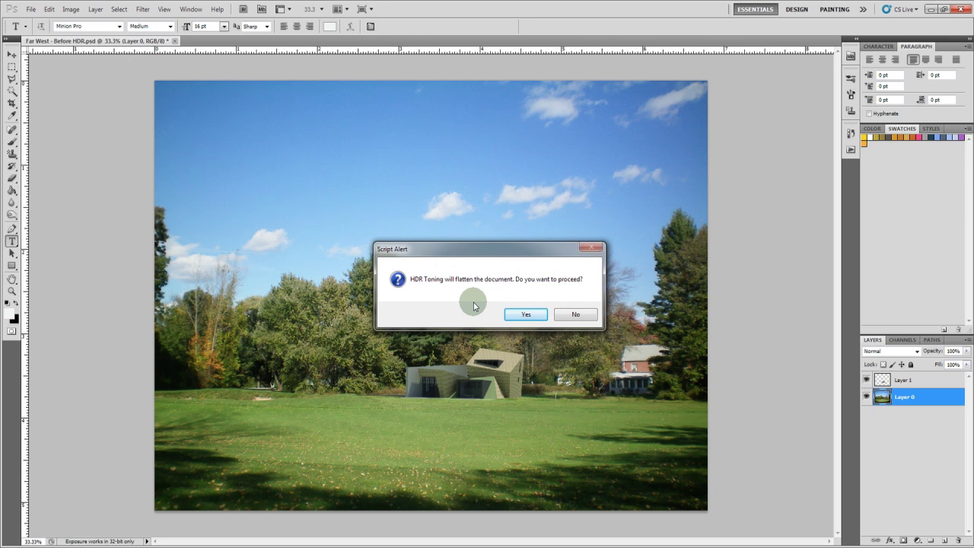
pyautogui.click(527, 314)
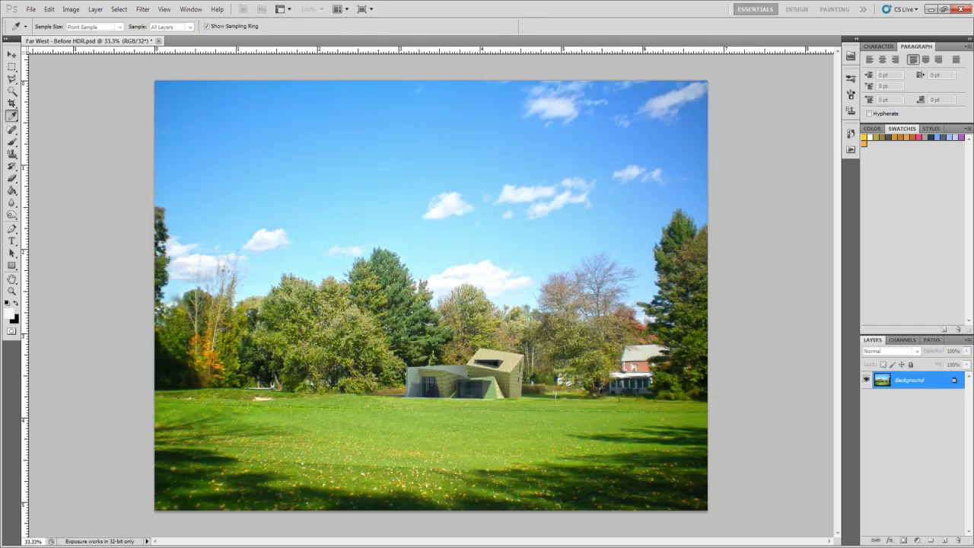
pyautogui.moveTo(952, 93); pyautogui.dragTo(823, 80)
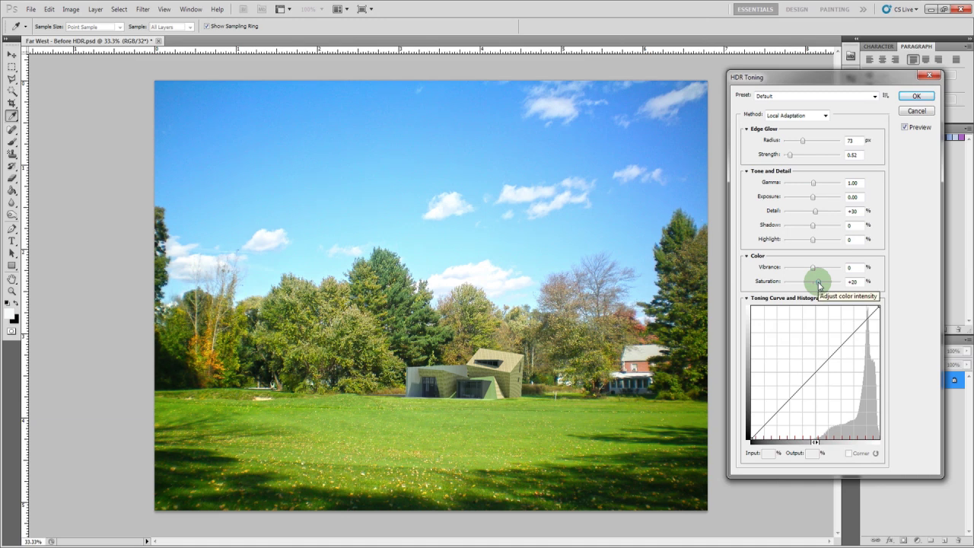
# - Try lowering the HDR Toning saturation and raising the vibrance to +32%
pyautogui.moveTo(818, 284); pyautogui.dragTo(814, 285)
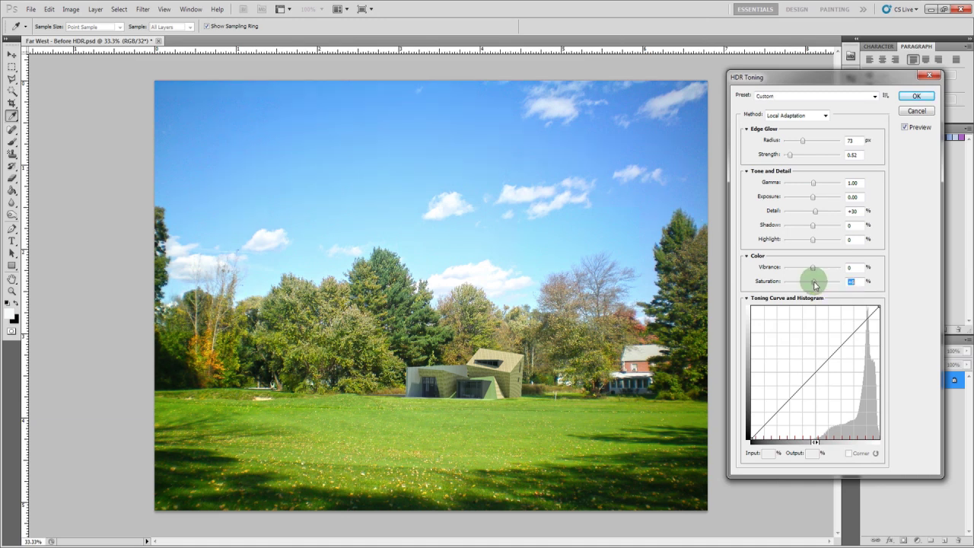
pyautogui.moveTo(812, 267); pyautogui.dragTo(820, 268)
pyautogui.click(822, 268)
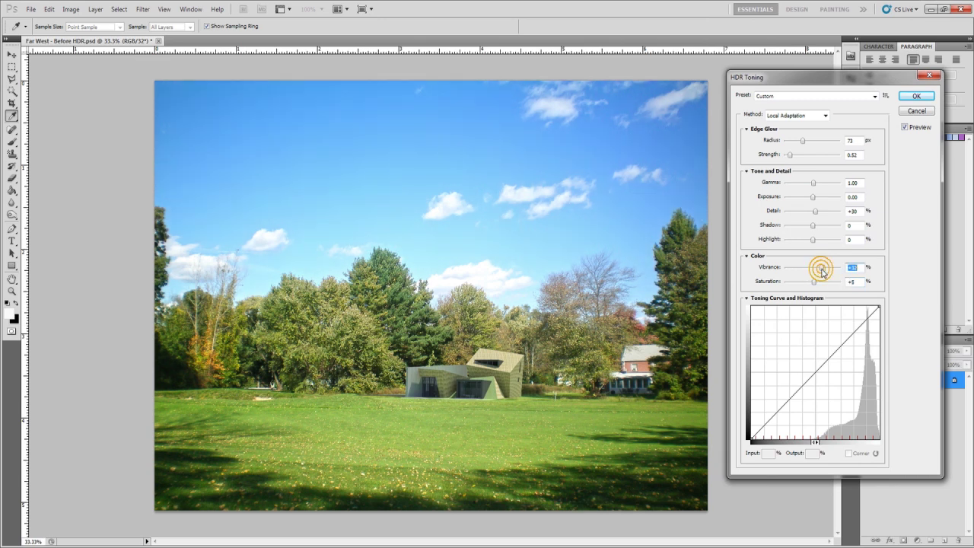
pyautogui.click(812, 116)
pyautogui.click(813, 120)
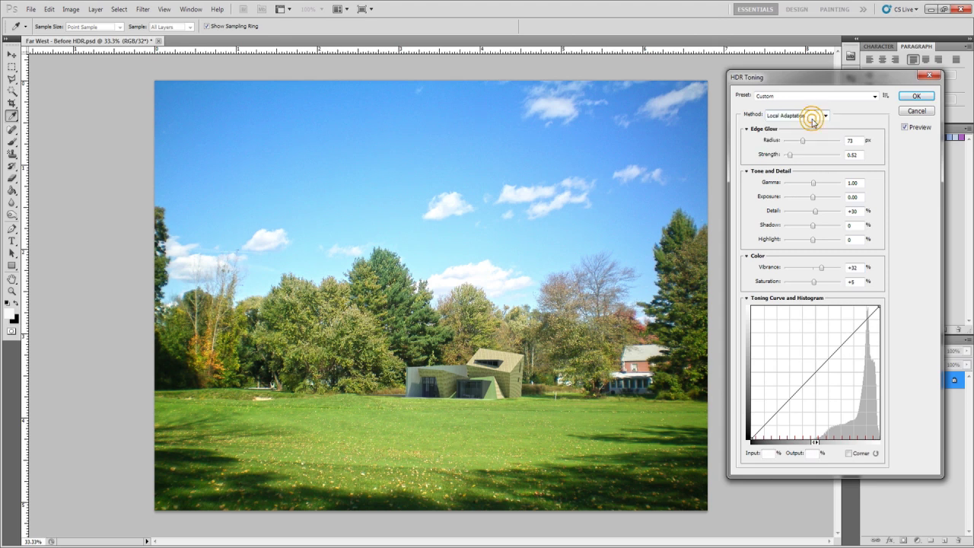
# - Try the Monochromatic artistic, Monochromatic high contrast and More Saturated toning presets on the image
pyautogui.click(775, 96)
pyautogui.click(774, 97)
pyautogui.click(772, 97)
pyautogui.click(784, 131)
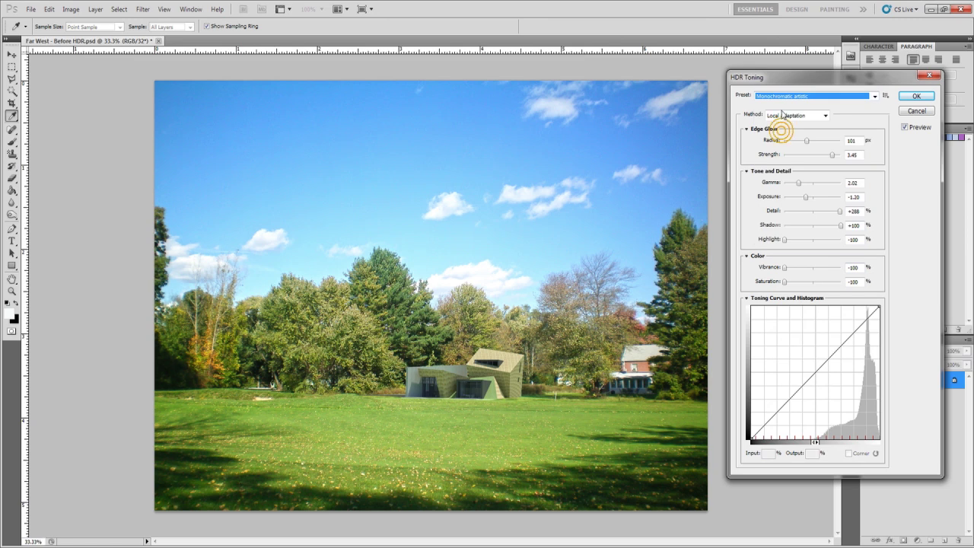
pyautogui.click(782, 96)
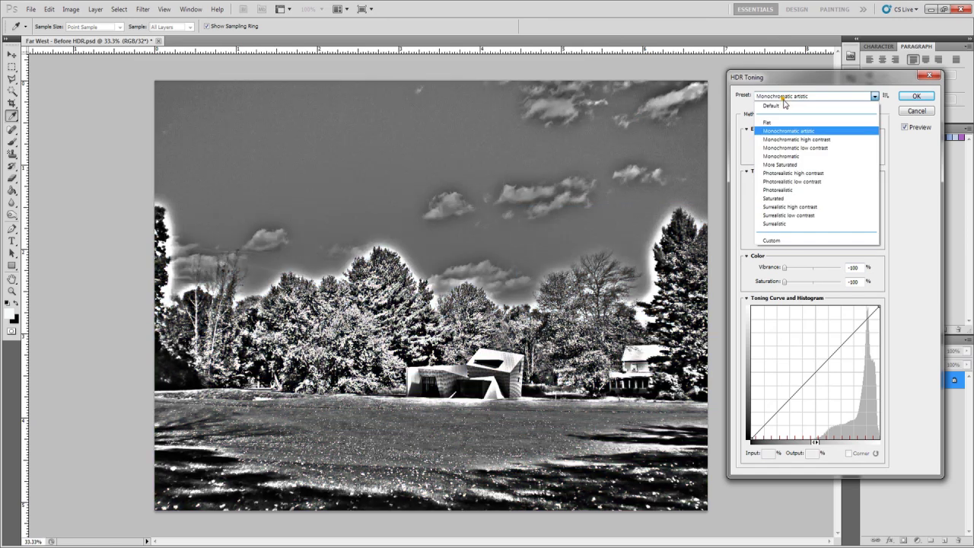
pyautogui.click(787, 139)
pyautogui.click(797, 97)
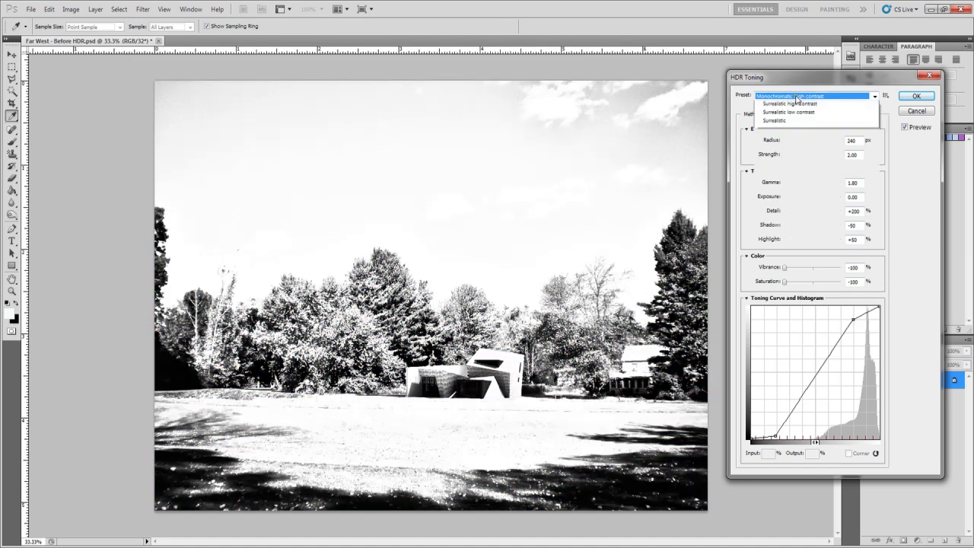
pyautogui.click(798, 161)
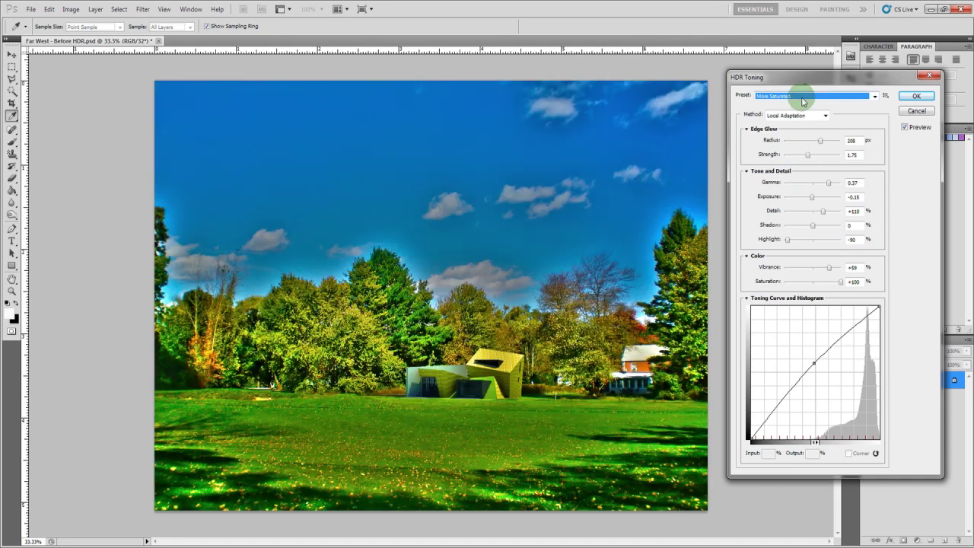
# - Return the HDR Toning settings to the Default preset
pyautogui.click(802, 97)
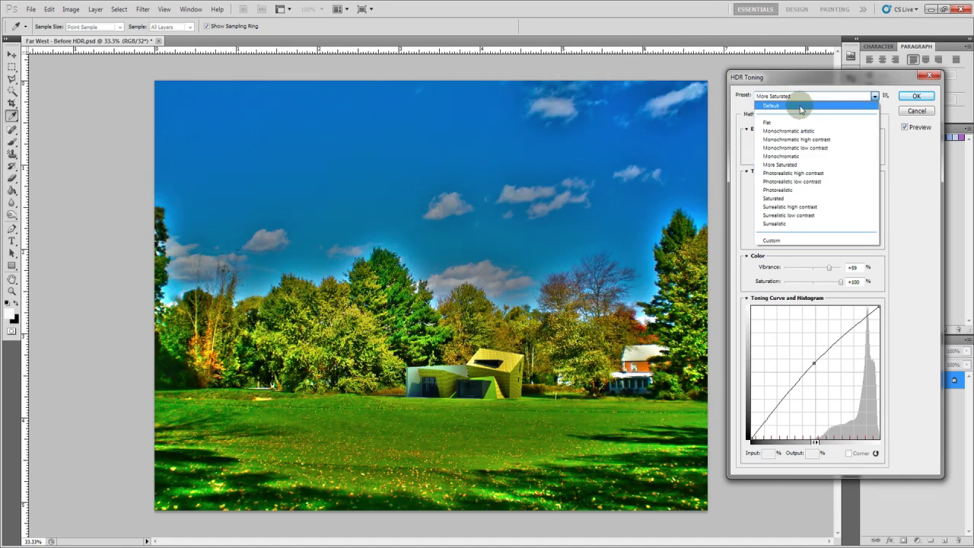
pyautogui.click(792, 240)
pyautogui.click(805, 96)
pyautogui.click(805, 107)
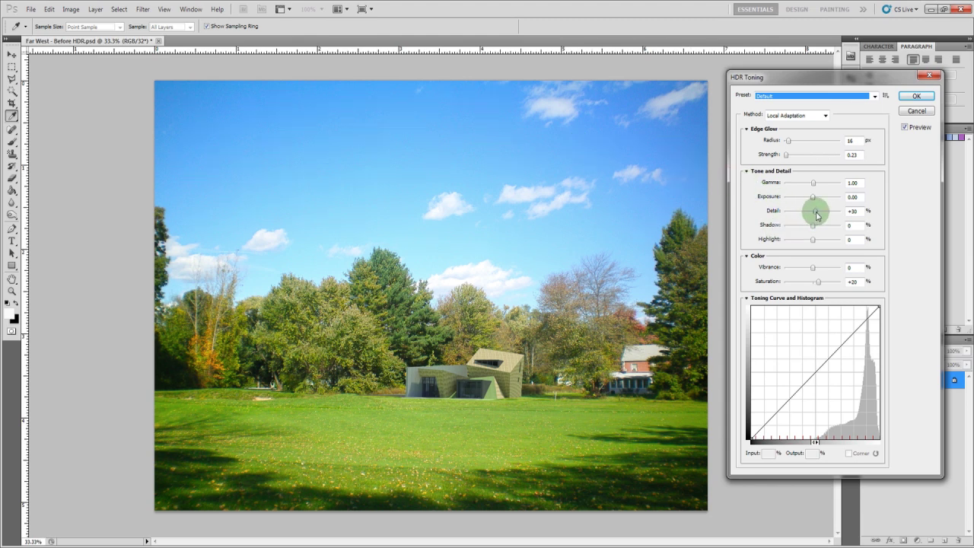
# - Set the toning Detail to +214% and compare the image with and without the preview
pyautogui.moveTo(816, 212); pyautogui.dragTo(834, 213)
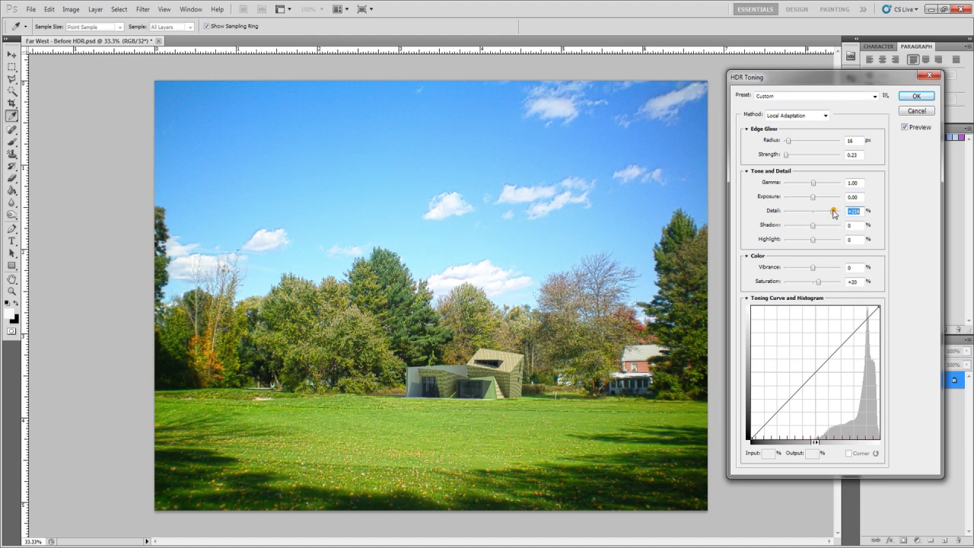
pyautogui.click(904, 128)
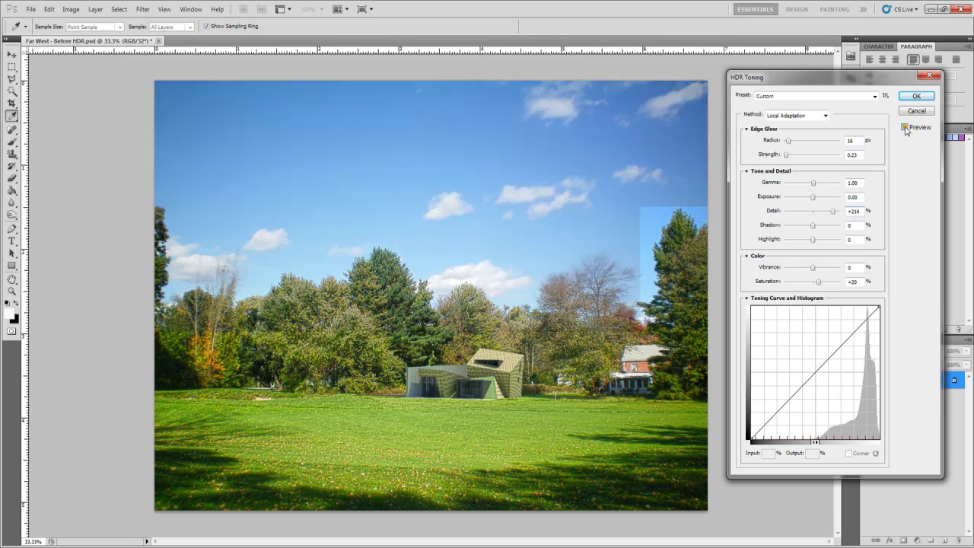
pyautogui.click(905, 128)
pyautogui.click(904, 128)
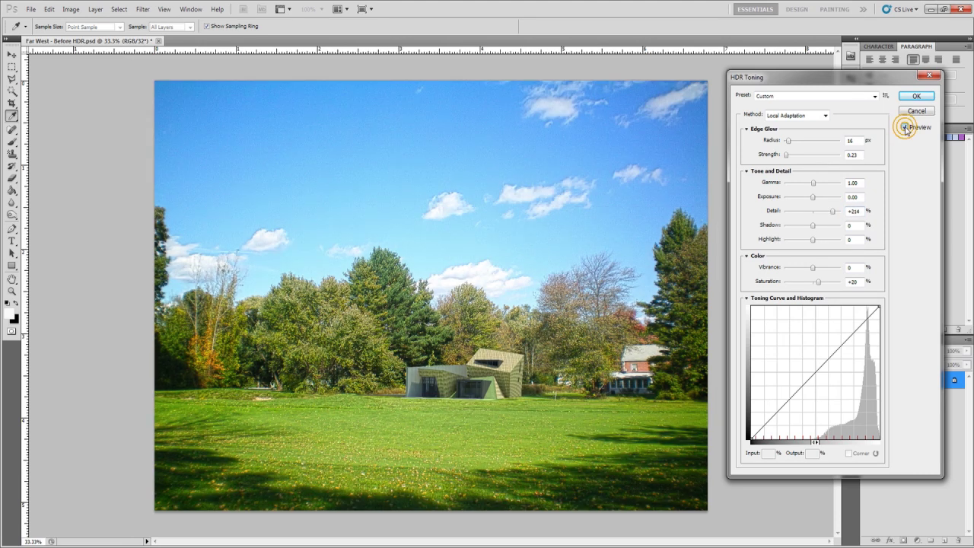
pyautogui.click(905, 128)
pyautogui.click(905, 128)
pyautogui.click(904, 128)
# - Set the edge glow Radius to 166 px and compare the image with and without the preview
pyautogui.click(795, 143)
pyautogui.moveTo(789, 143); pyautogui.dragTo(815, 144)
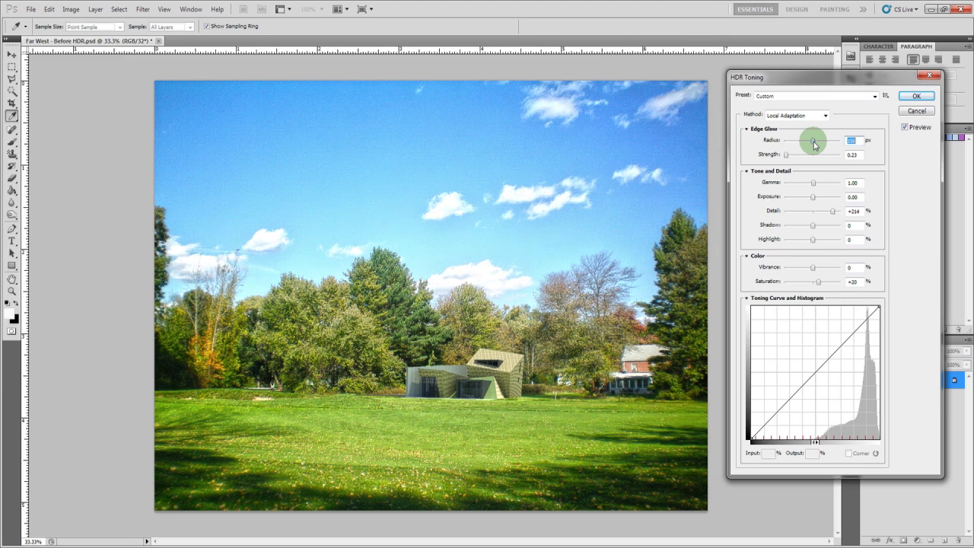
pyautogui.moveTo(815, 144); pyautogui.dragTo(816, 144)
pyautogui.click(905, 127)
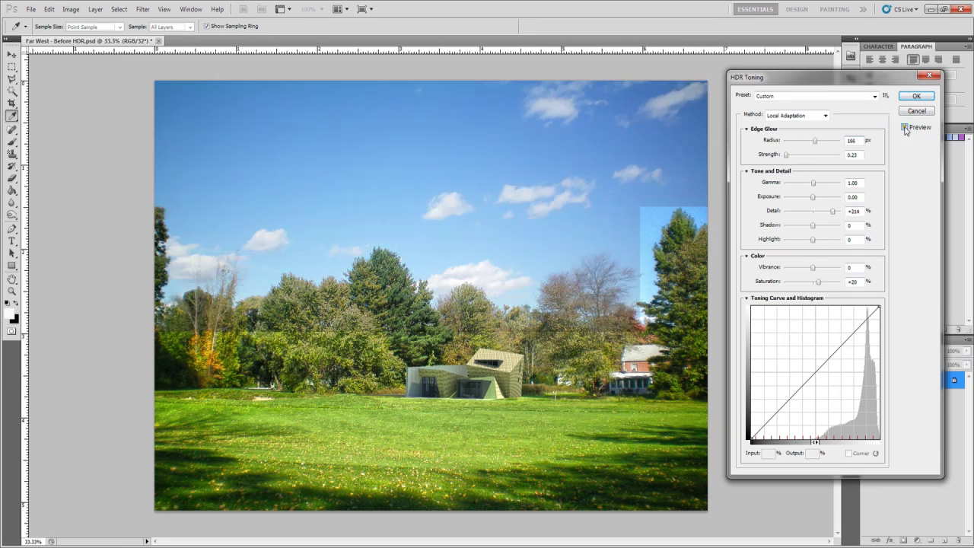
pyautogui.click(904, 127)
pyautogui.click(905, 128)
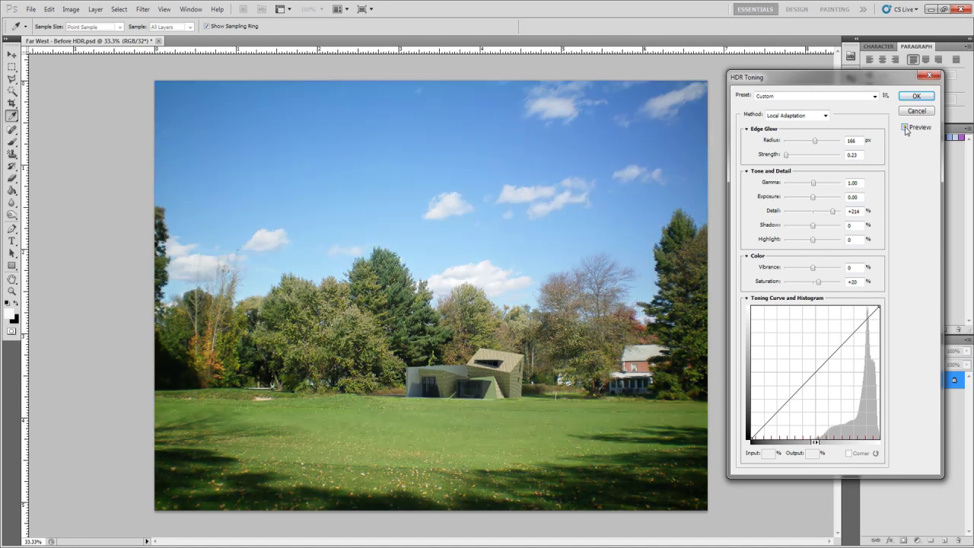
pyautogui.click(905, 127)
pyautogui.click(905, 127)
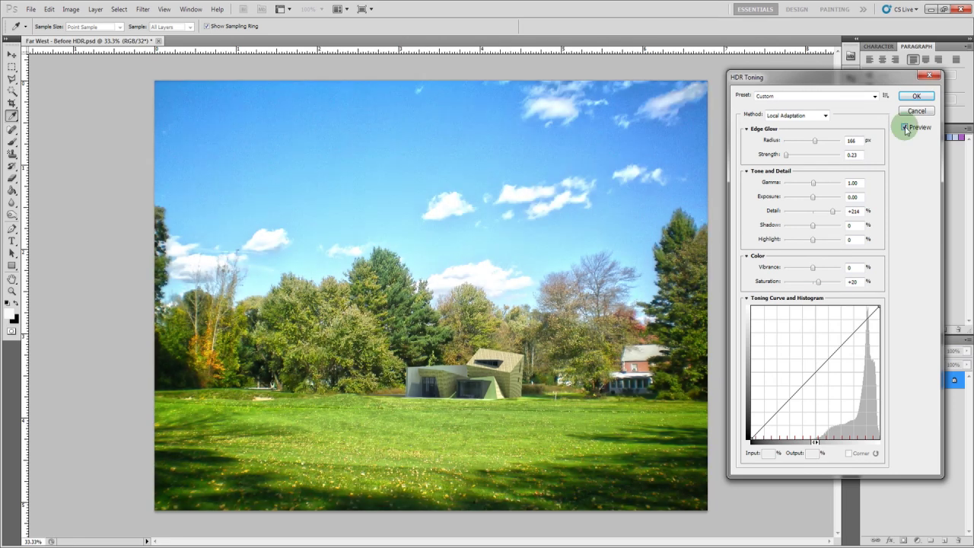
pyautogui.click(905, 127)
pyautogui.click(904, 127)
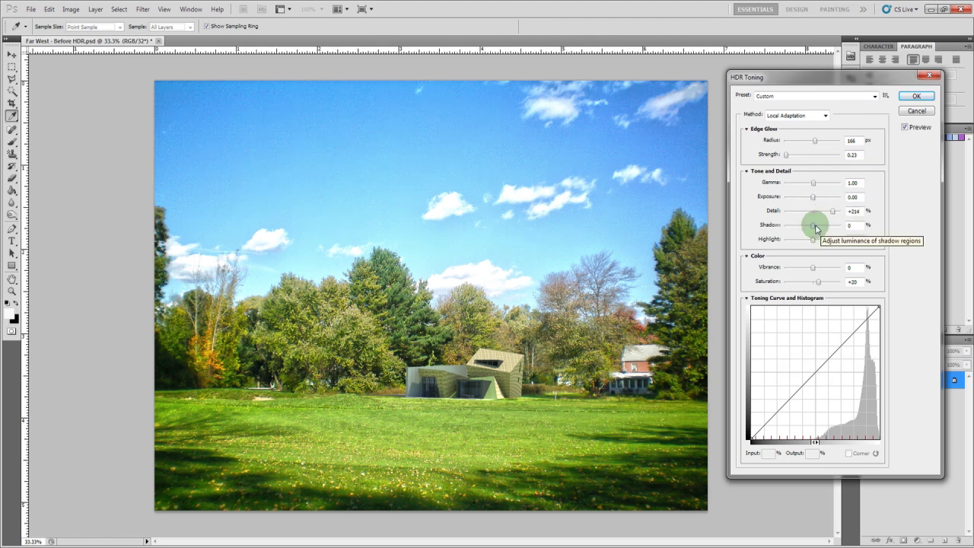
# - Set vibrance to +15% and saturation to +3%, and bend the toning curve slightly down in the midtones with an anchor at 91% input, 91% output
pyautogui.moveTo(812, 267); pyautogui.dragTo(813, 283)
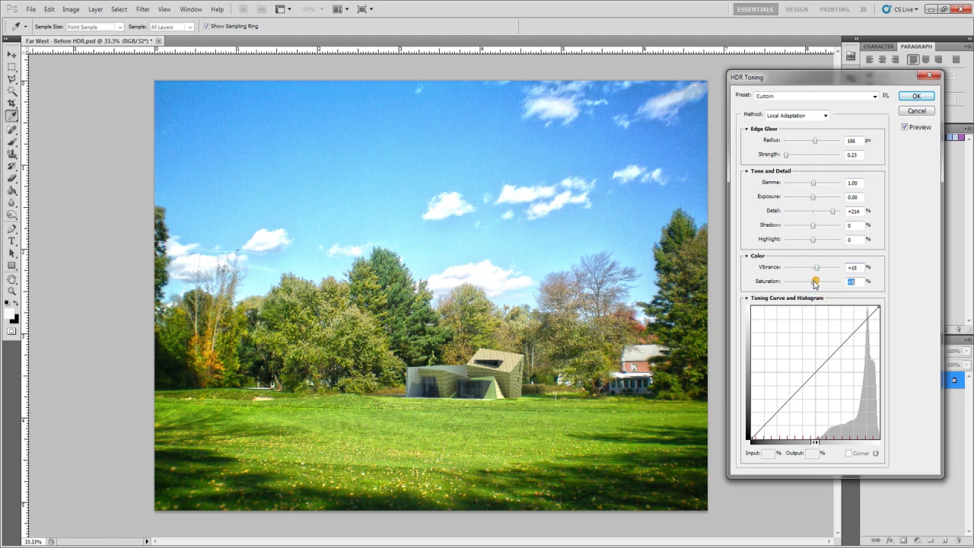
pyautogui.click(811, 379)
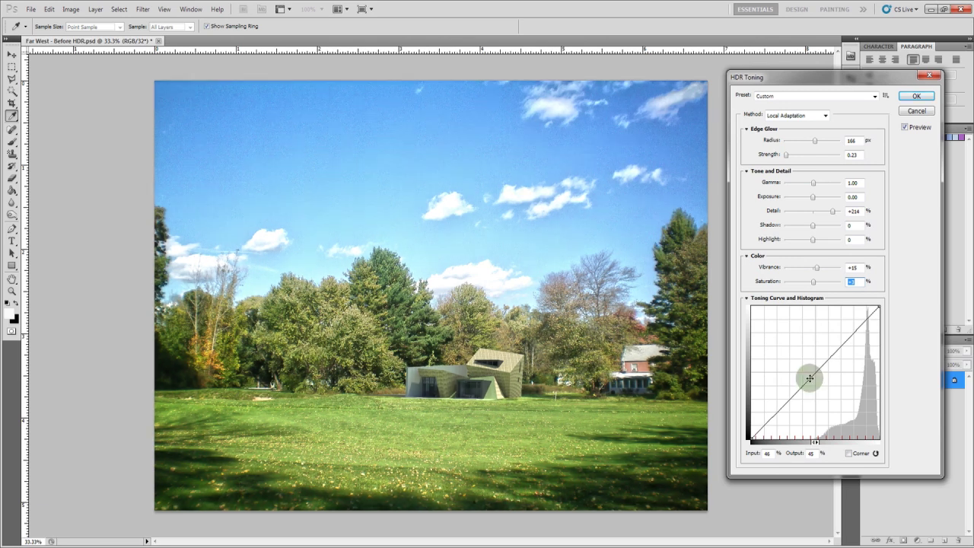
pyautogui.moveTo(811, 380); pyautogui.dragTo(812, 383)
pyautogui.moveTo(865, 321); pyautogui.dragTo(867, 318)
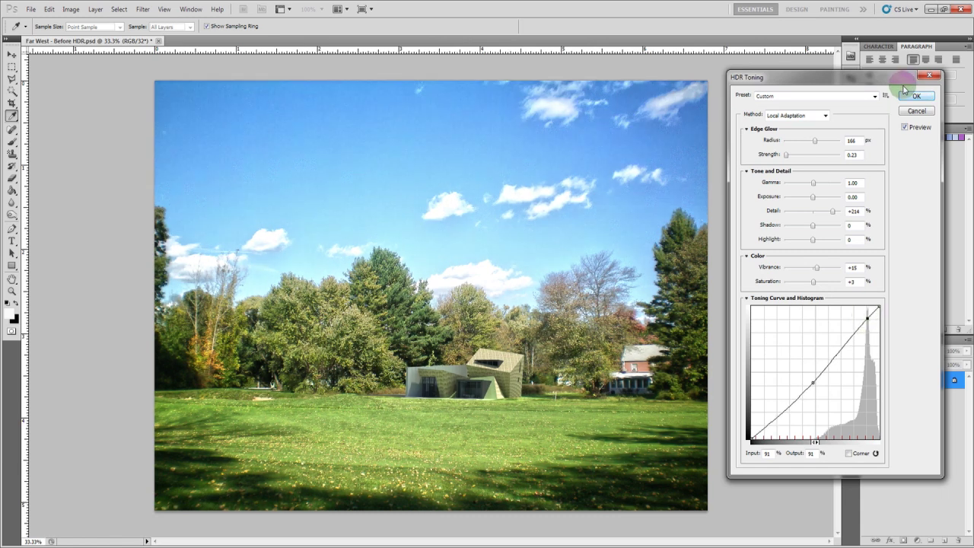
# - Compare the original image with the toned result by switching the preview off and on repeatedly
pyautogui.click(905, 127)
pyautogui.click(904, 128)
pyautogui.click(905, 127)
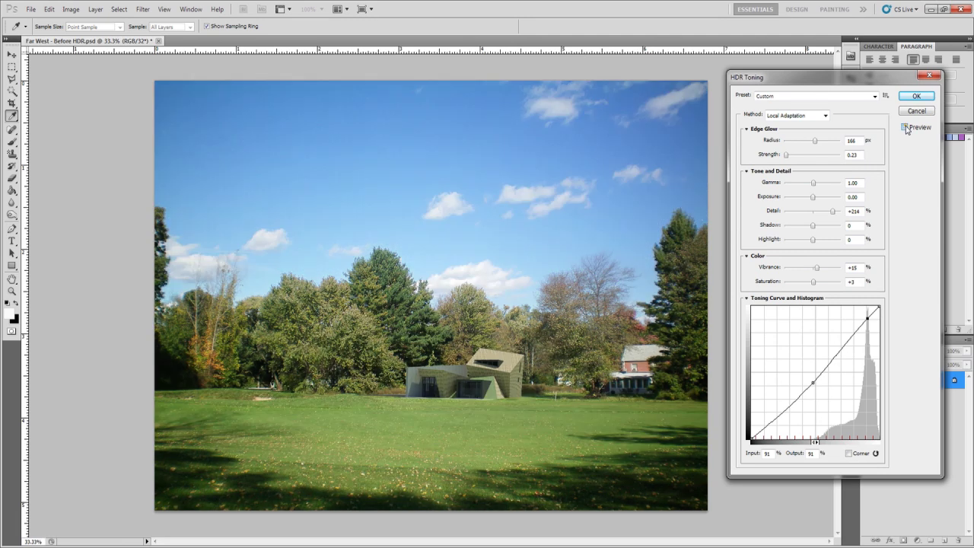
pyautogui.click(905, 127)
pyautogui.click(905, 127)
pyautogui.click(905, 127)
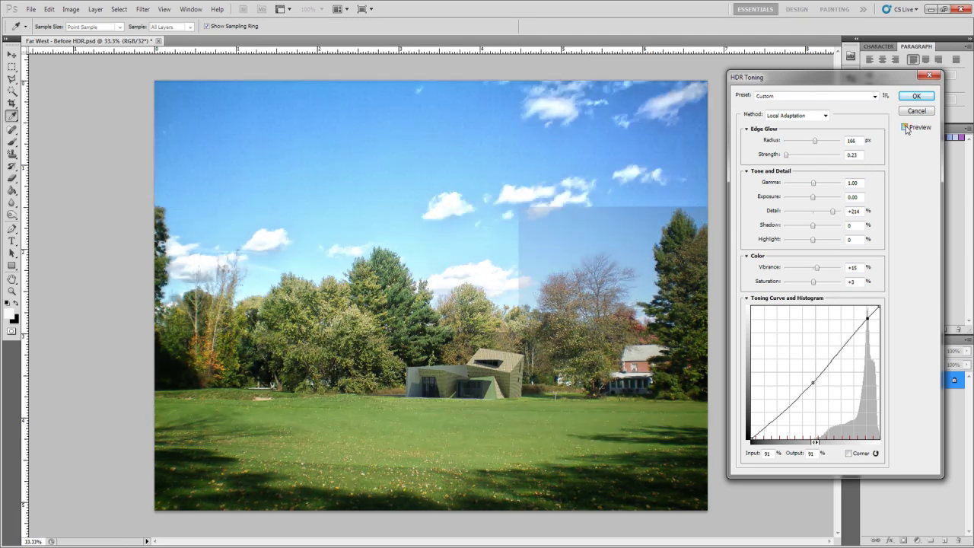
pyautogui.click(905, 127)
pyautogui.click(904, 127)
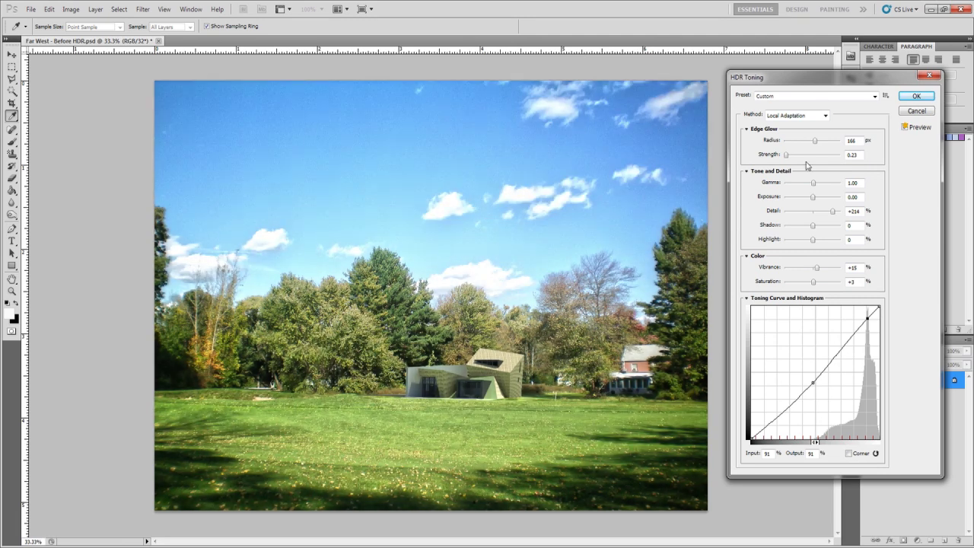
# - Lower the edge glow Strength slightly and apply the HDR toning to the image
pyautogui.click(788, 155)
pyautogui.moveTo(786, 154)
pyautogui.mouseDown()
pyautogui.moveTo(808, 158)
pyautogui.moveTo(787, 157)
pyautogui.mouseUp()
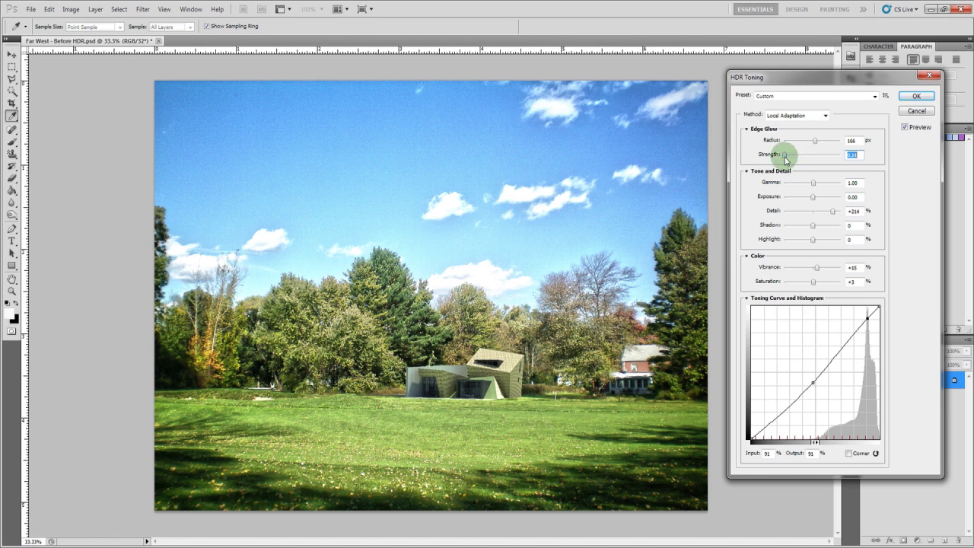
pyautogui.click(905, 128)
pyautogui.click(915, 96)
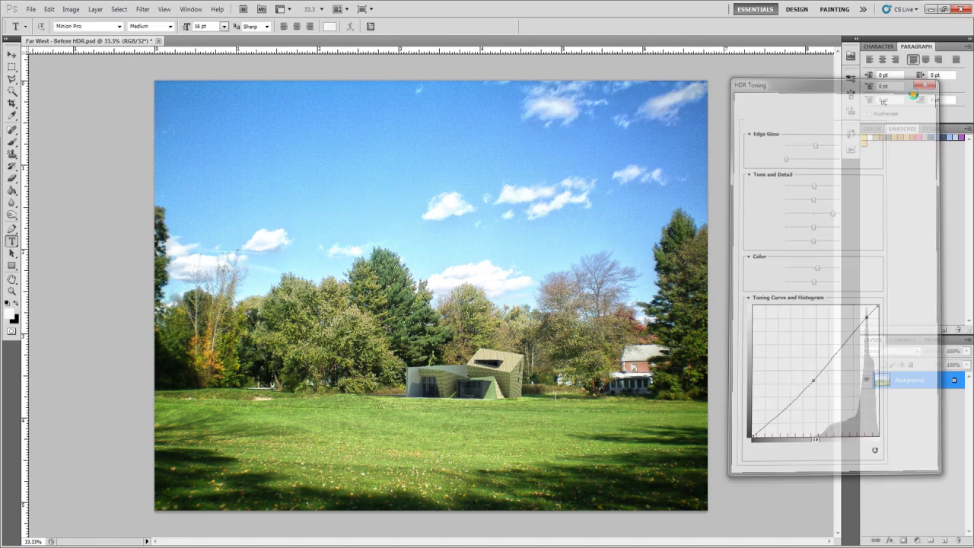